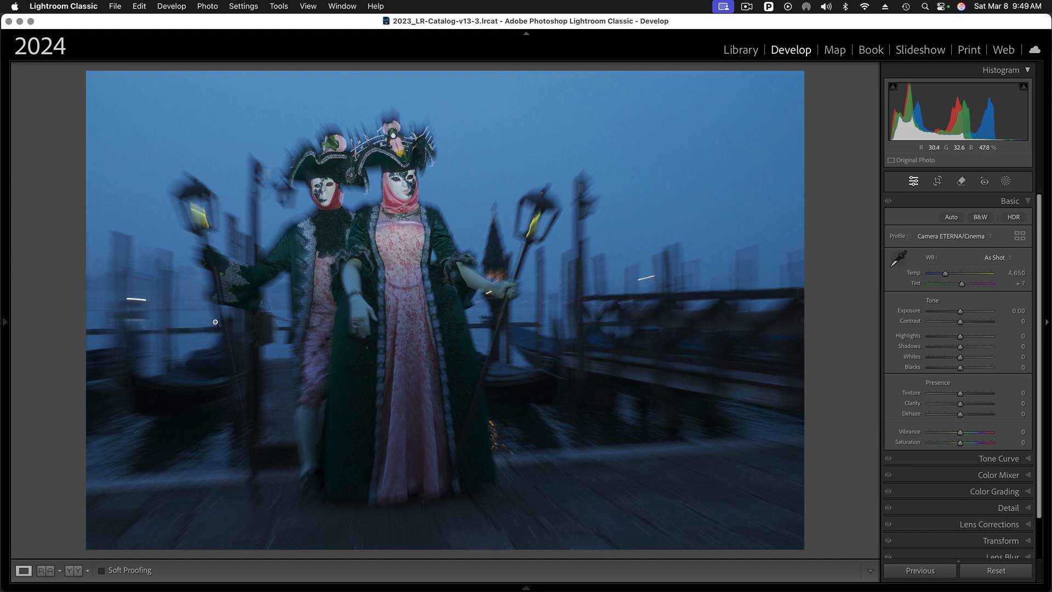
Zoom in on the two masked faces and the right mask, then return to the full photo
click(402, 198)
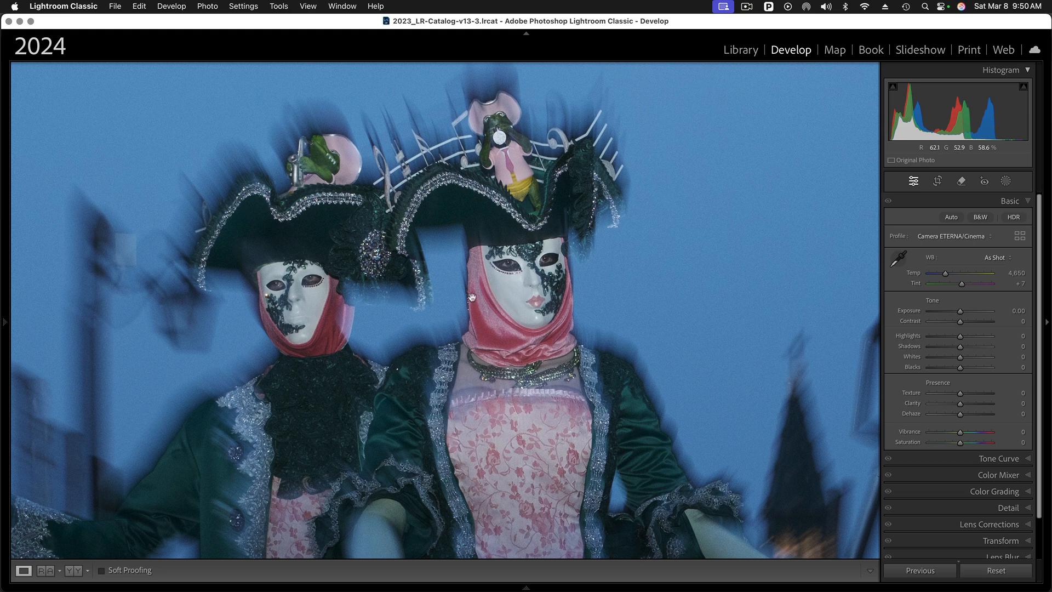
click(467, 429)
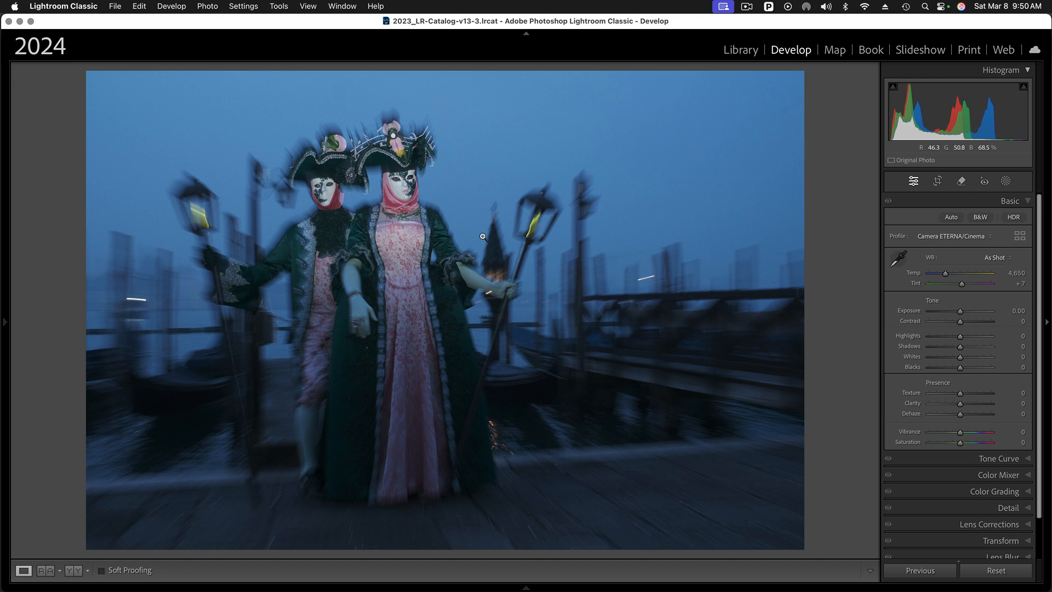
click(397, 190)
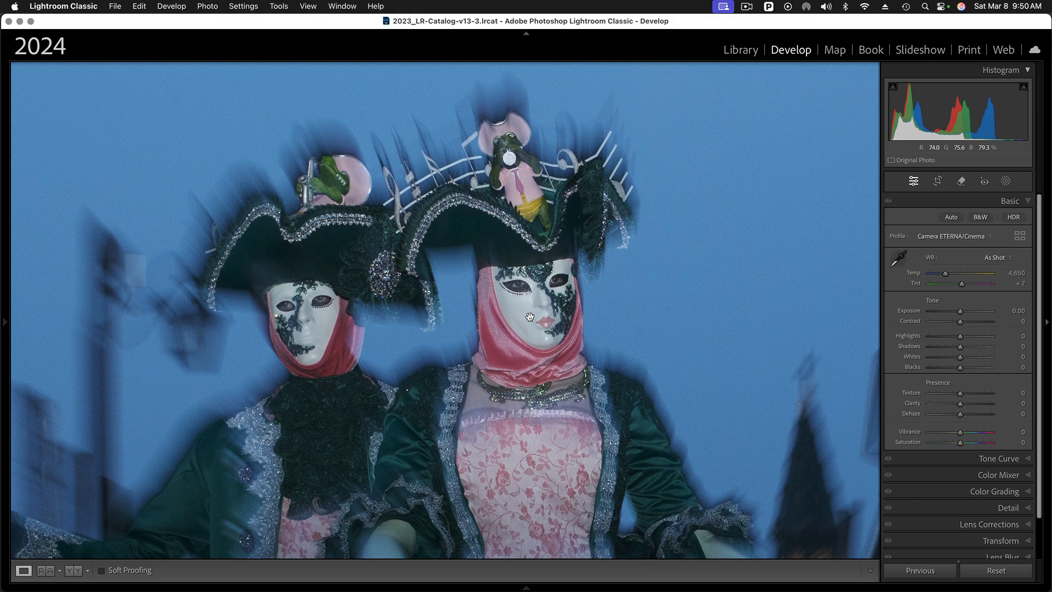
click(529, 317)
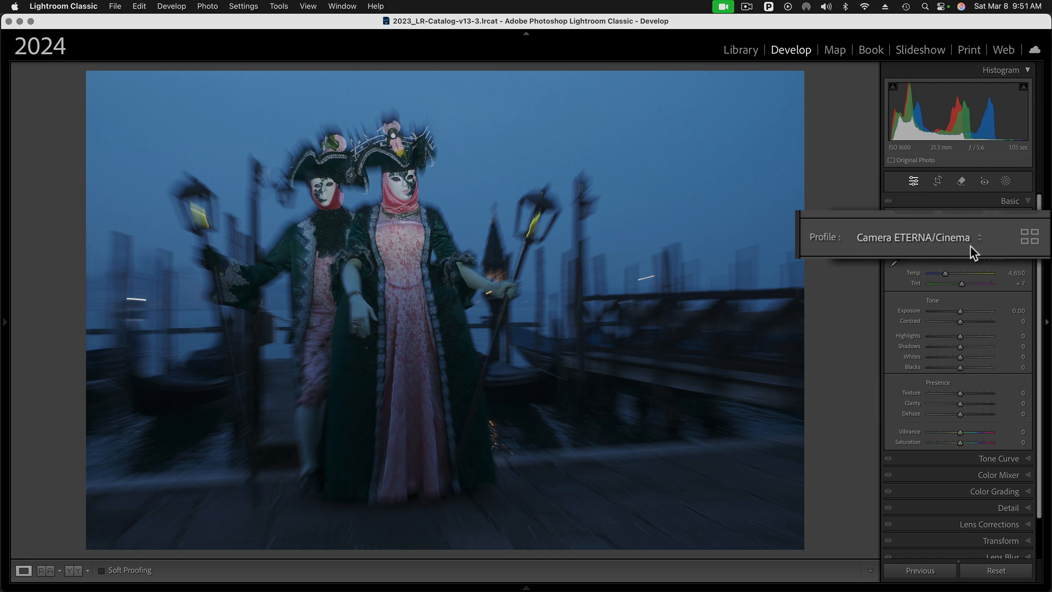
Browse the favorite profiles as thumbnails in the Profile Browser, keeping ETERNA/Cinema applied
click(1029, 236)
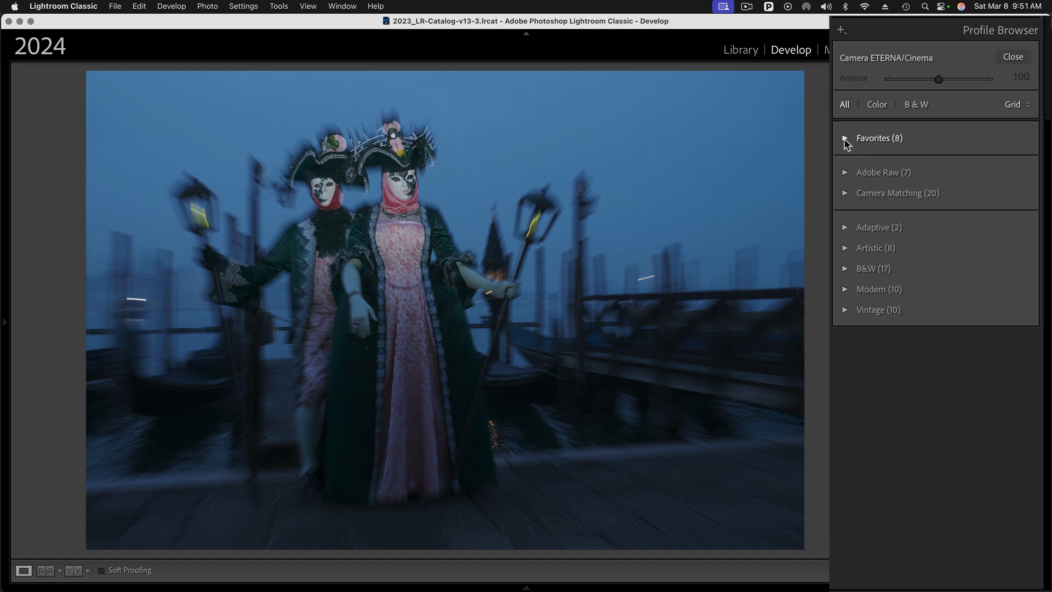
click(845, 140)
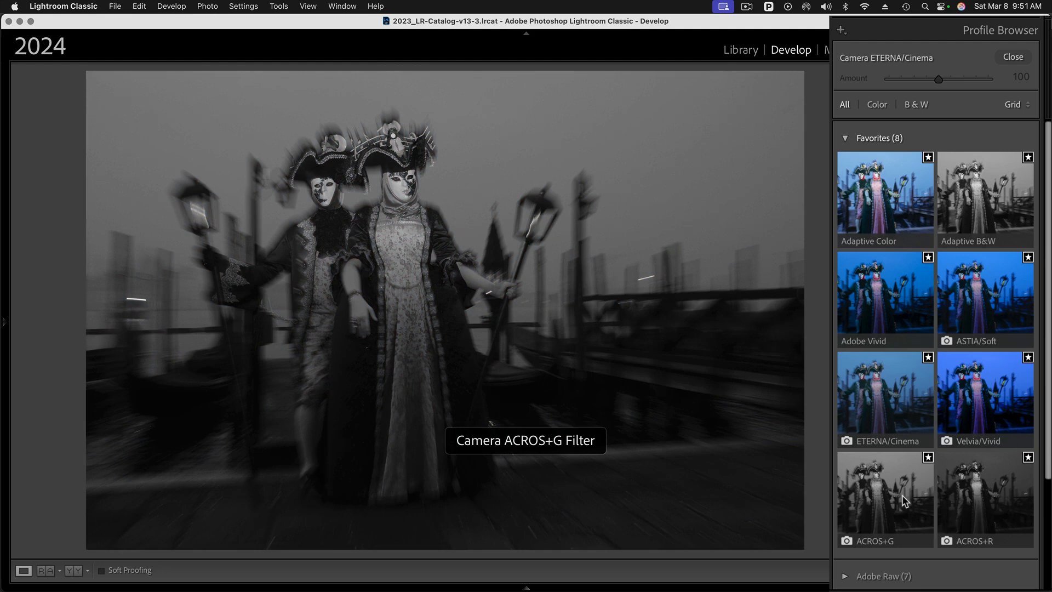
scroll(902, 487, down, 3)
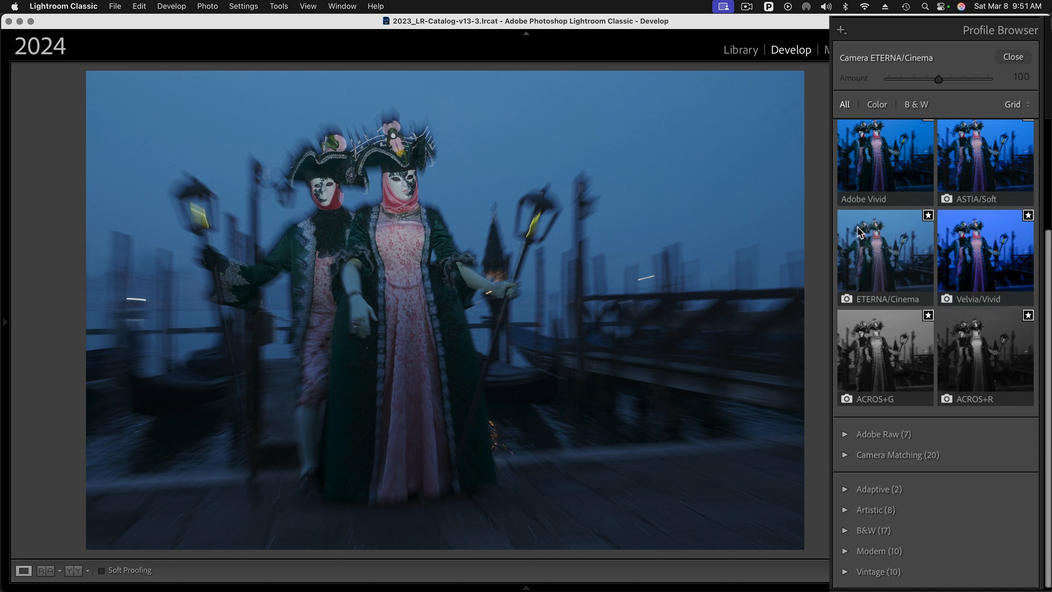
click(890, 251)
click(1011, 58)
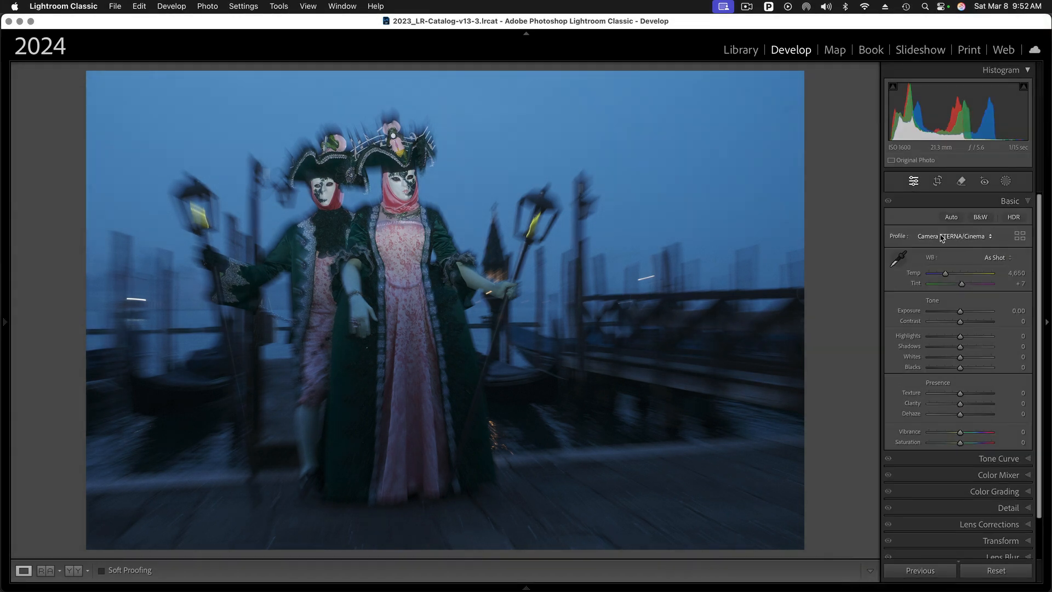
Choose Adaptive Color from the profile list and zoom in on the masked figures
click(974, 235)
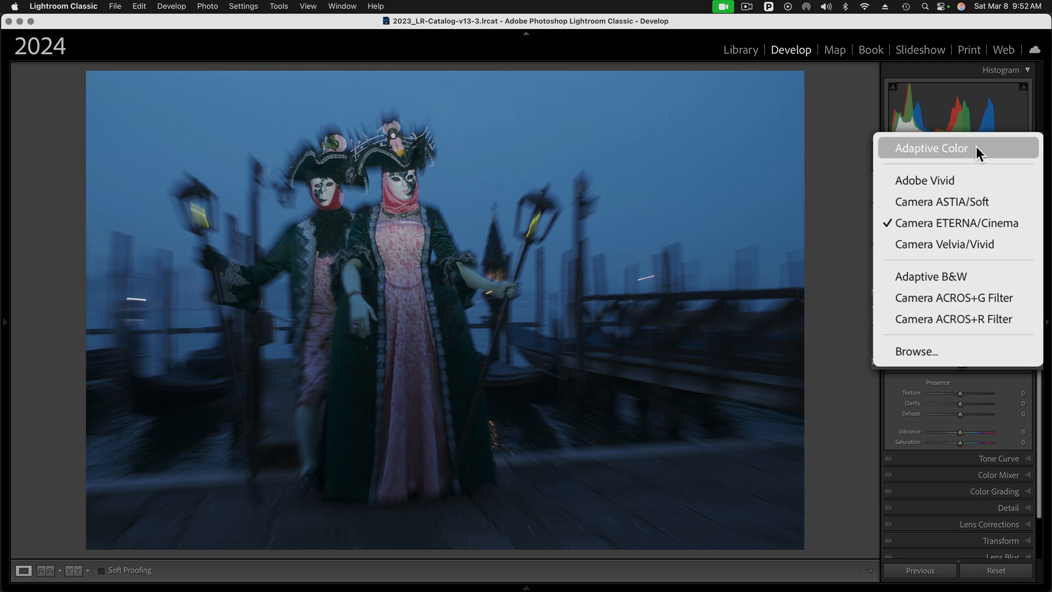
click(933, 147)
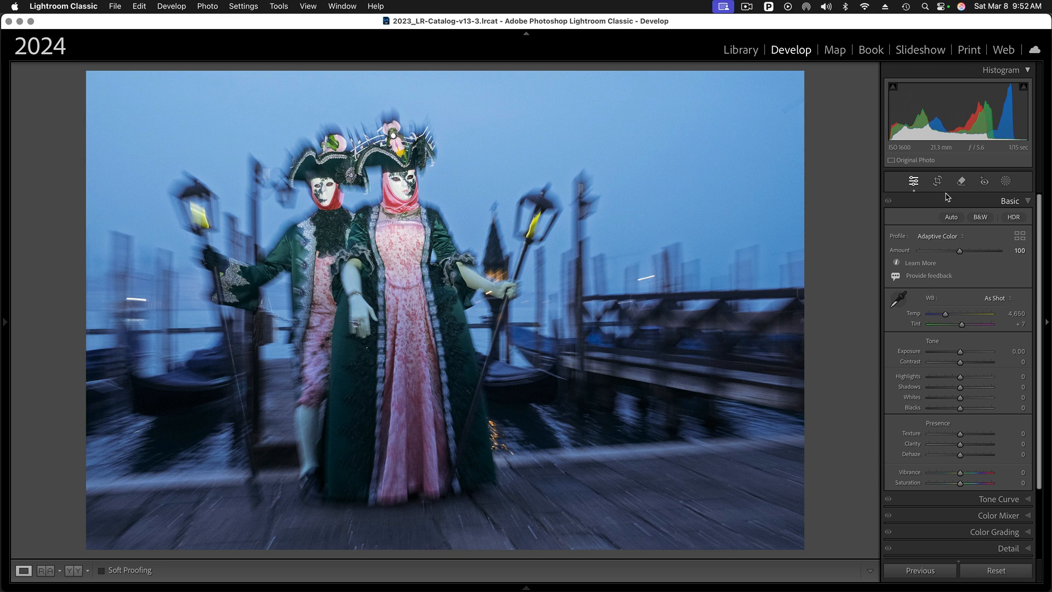
click(406, 194)
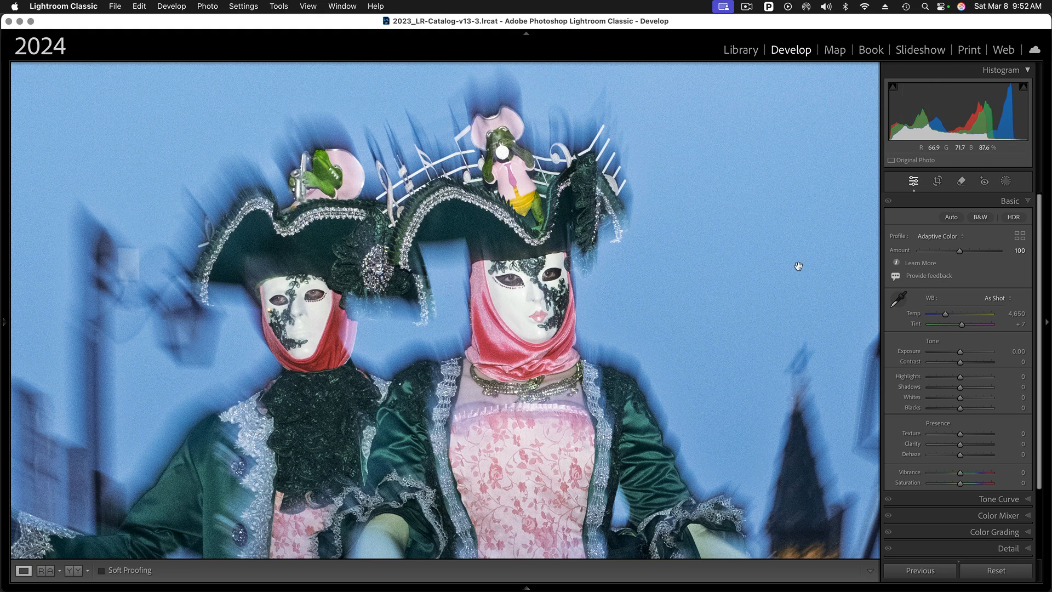
click(672, 344)
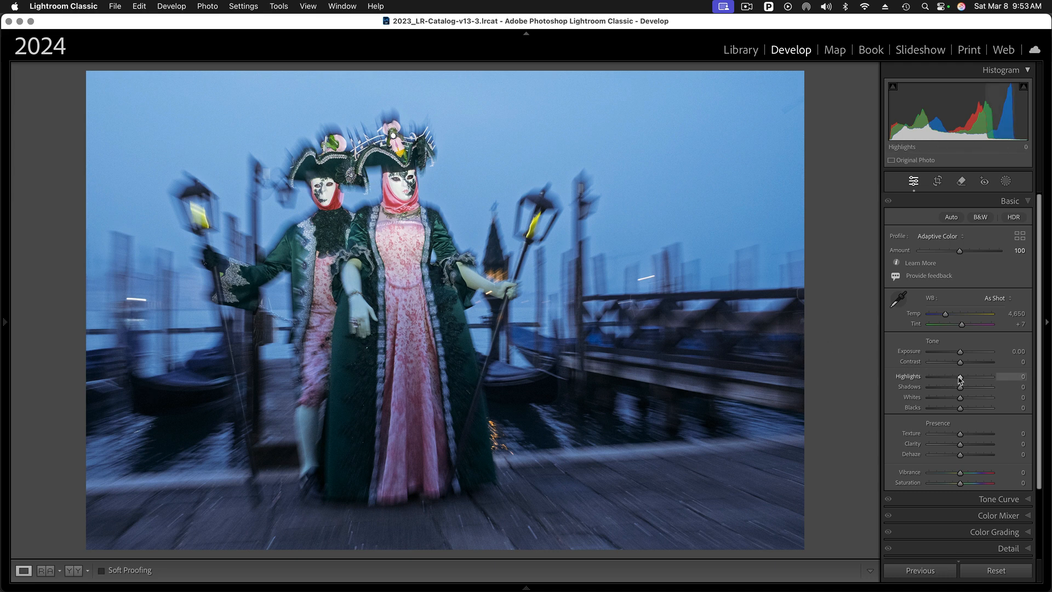
Pull Highlights to −100 and settle Whites at +39 with the clipping warning on
drag(960, 377, 923, 378)
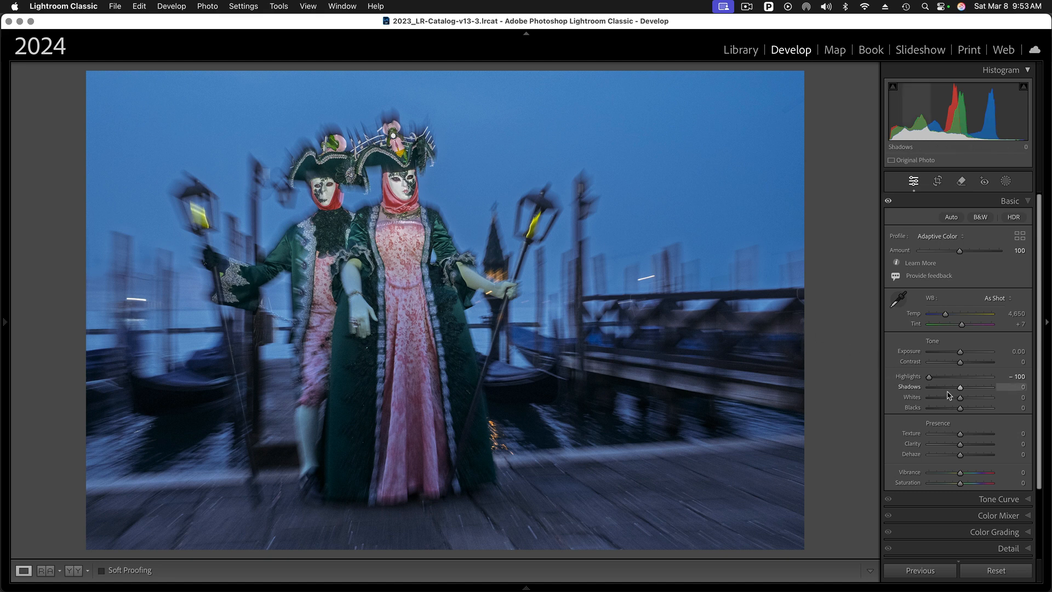
drag(962, 402, 969, 402)
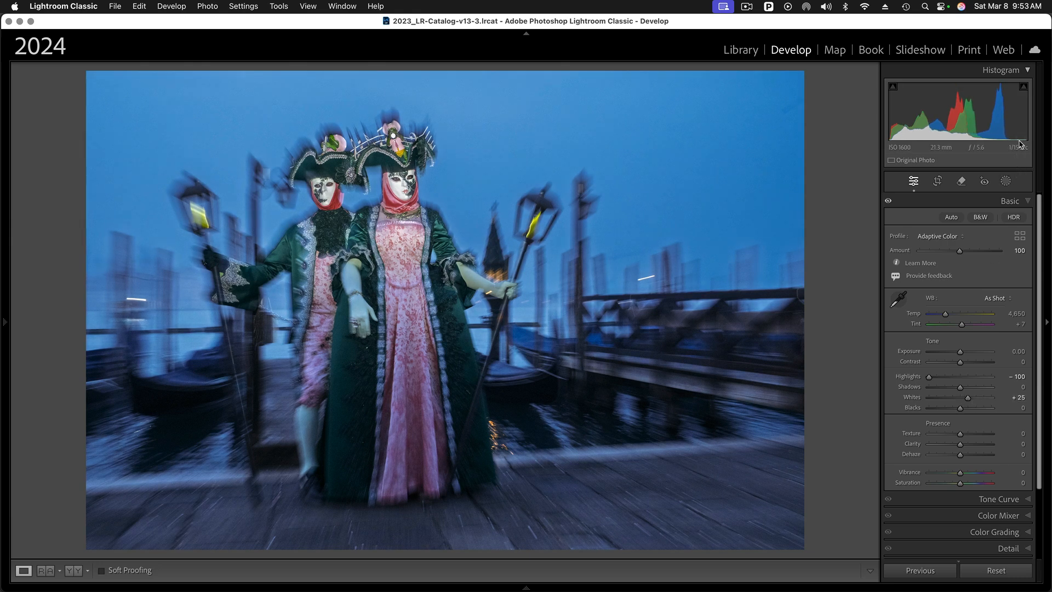
click(1023, 86)
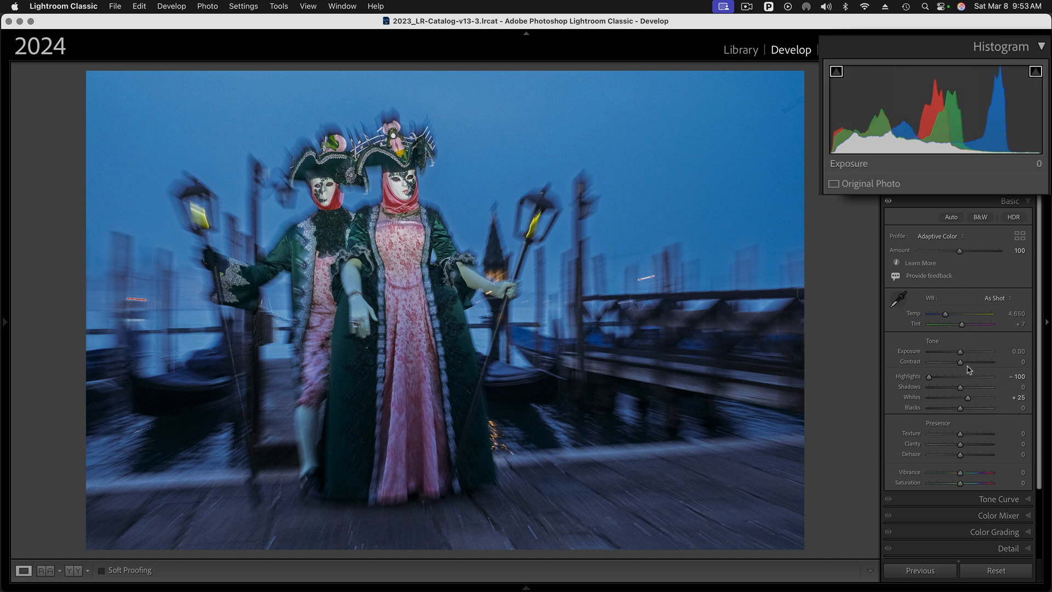
drag(970, 401, 978, 399)
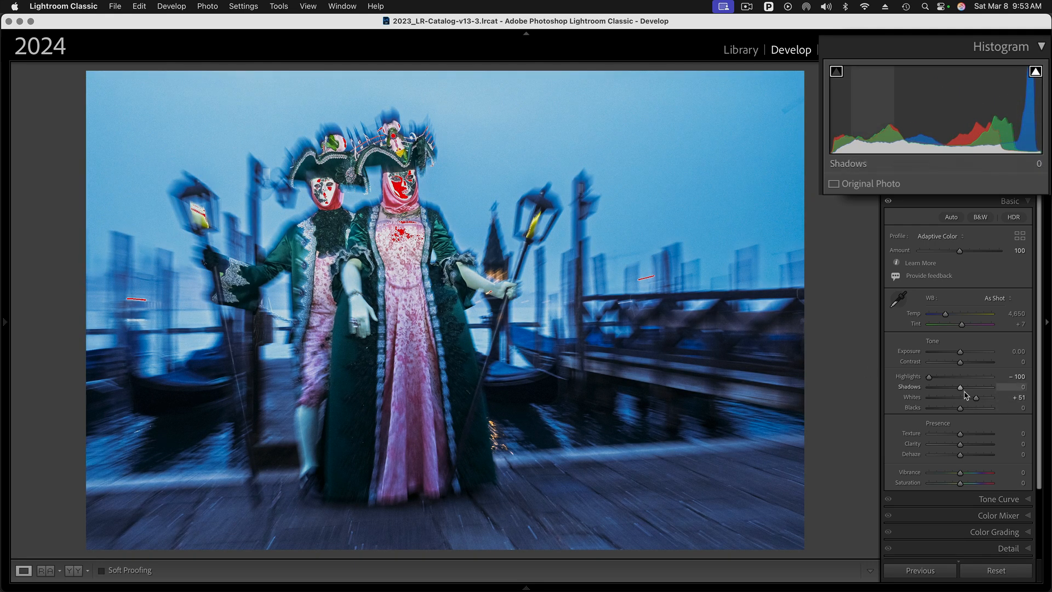
drag(976, 400, 972, 400)
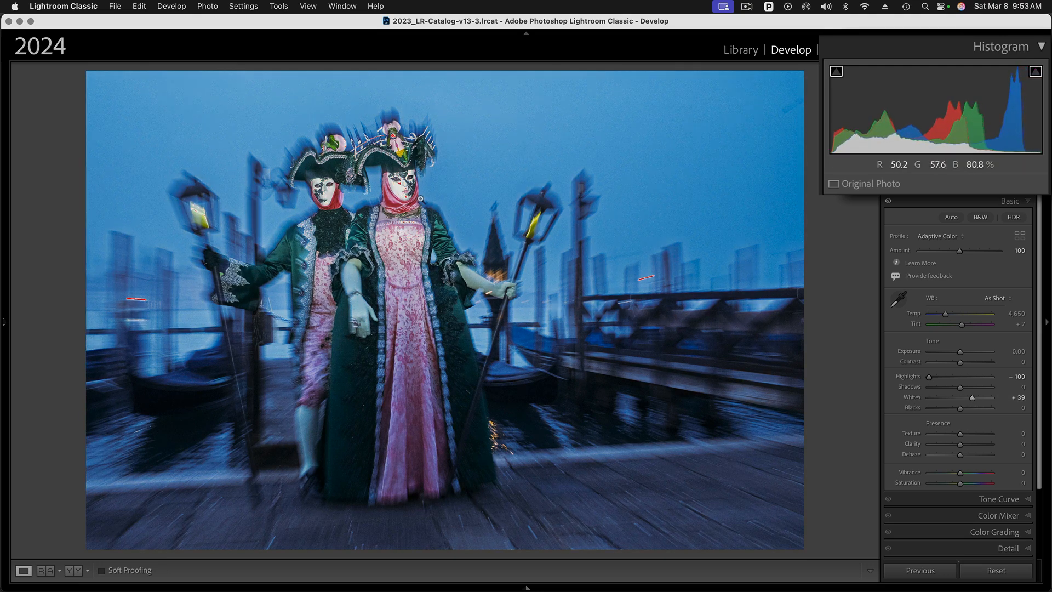
Inspect the masks up close, hide the clipping warning, and darken Blacks slightly
click(405, 199)
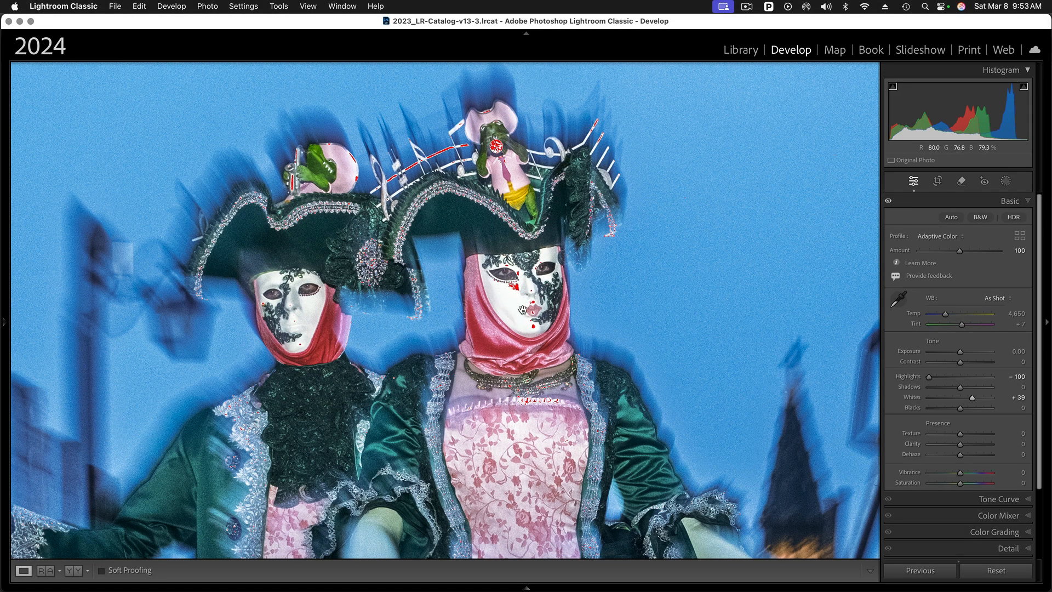
click(1023, 86)
click(474, 331)
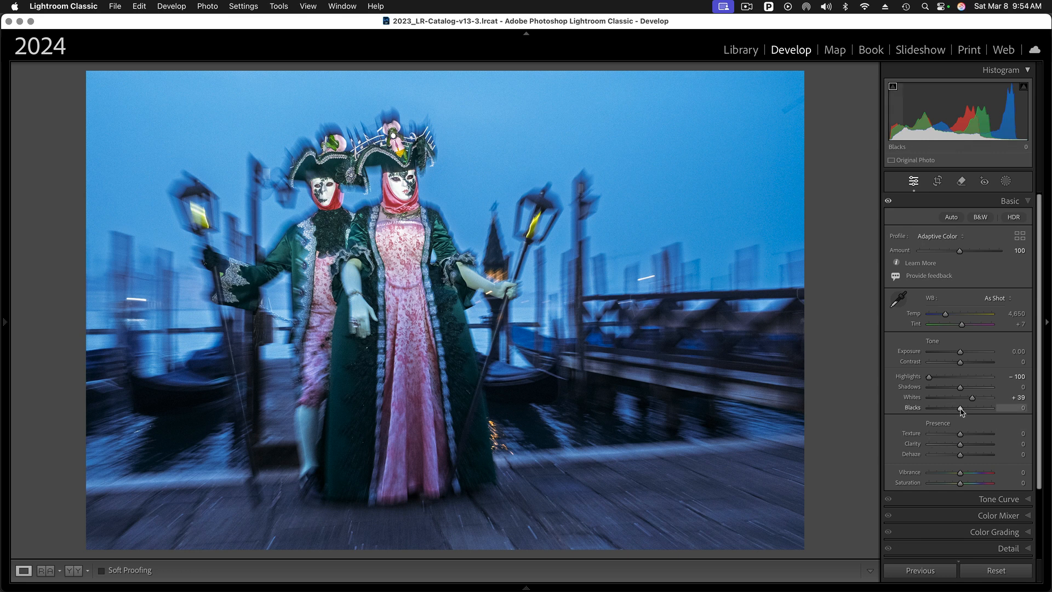
drag(960, 409, 958, 412)
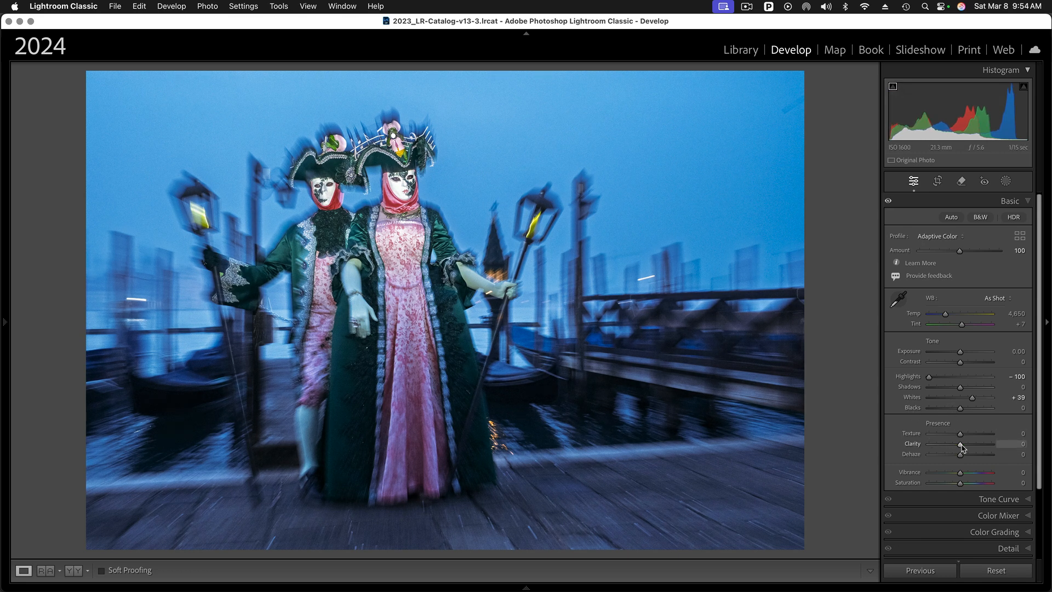
Raise Clarity to +38 and Texture to +64, checking the costume detail at 1:1
drag(961, 445, 971, 445)
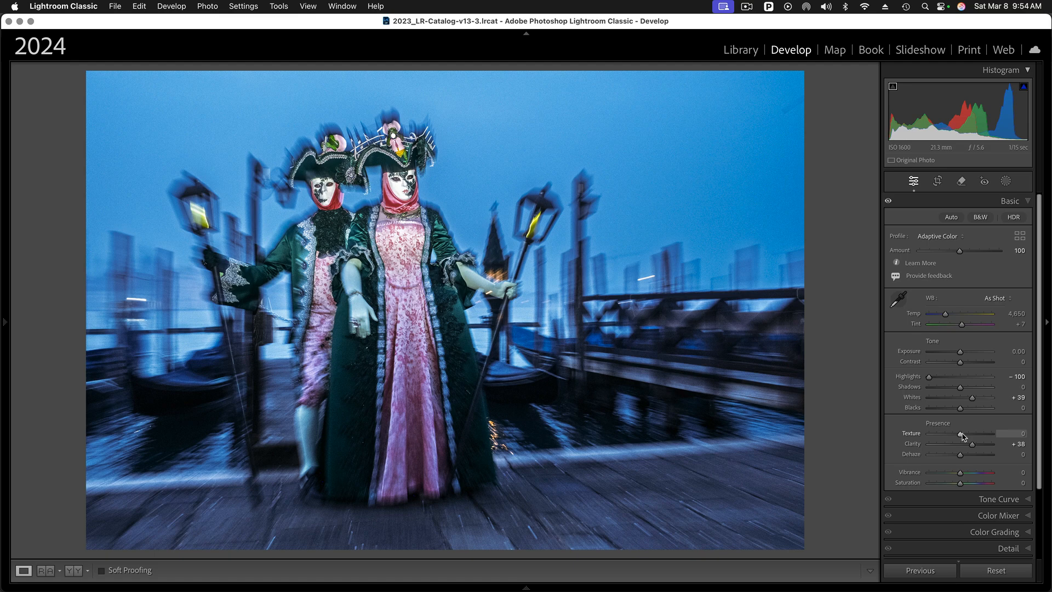
drag(962, 435, 980, 436)
click(415, 239)
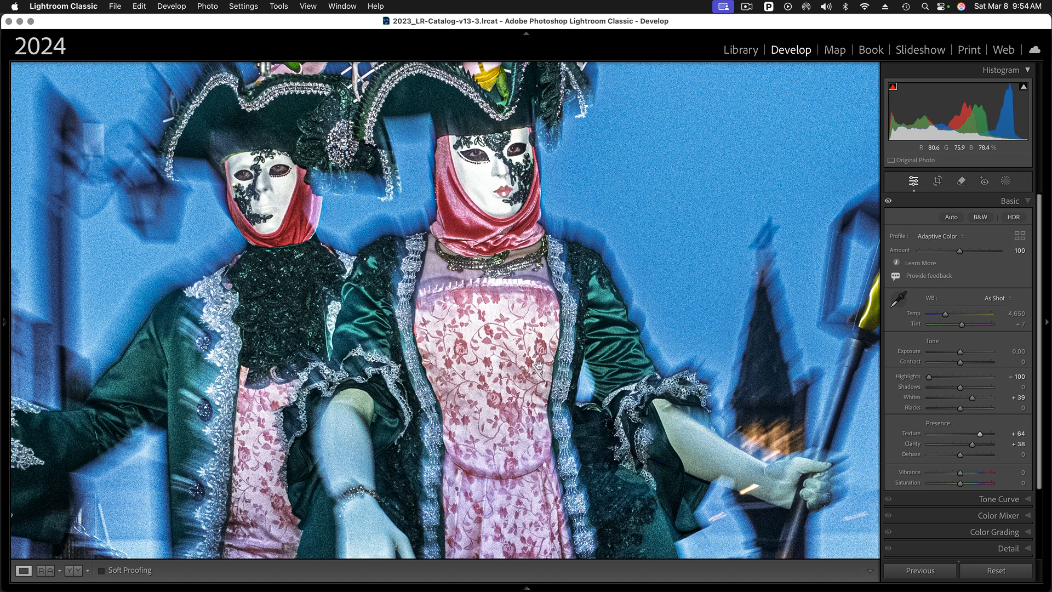
click(503, 354)
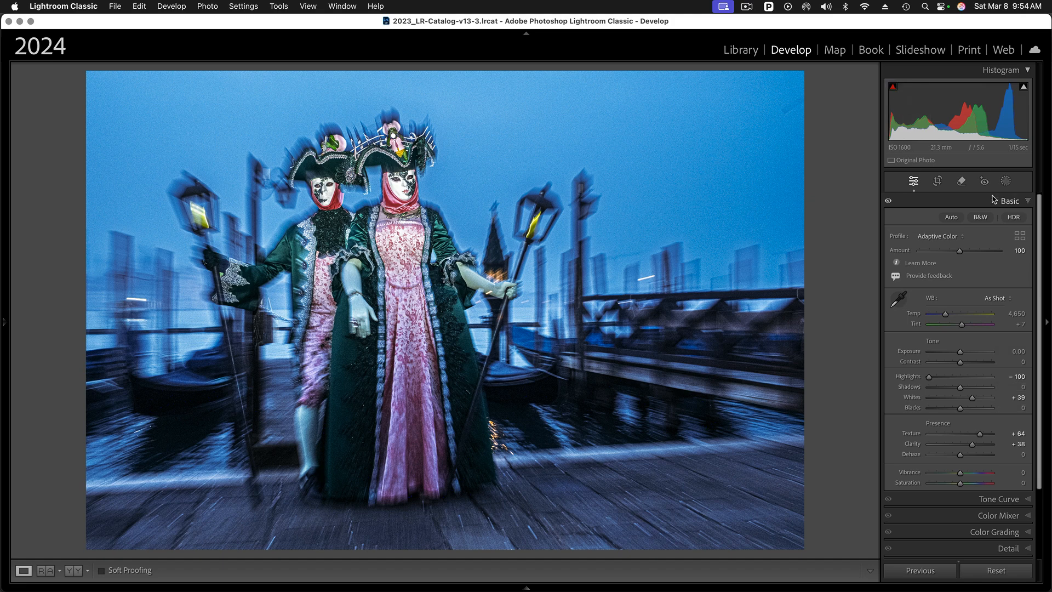
Paint over the lamp post behind the left figure with generative Remove and apply it
click(961, 182)
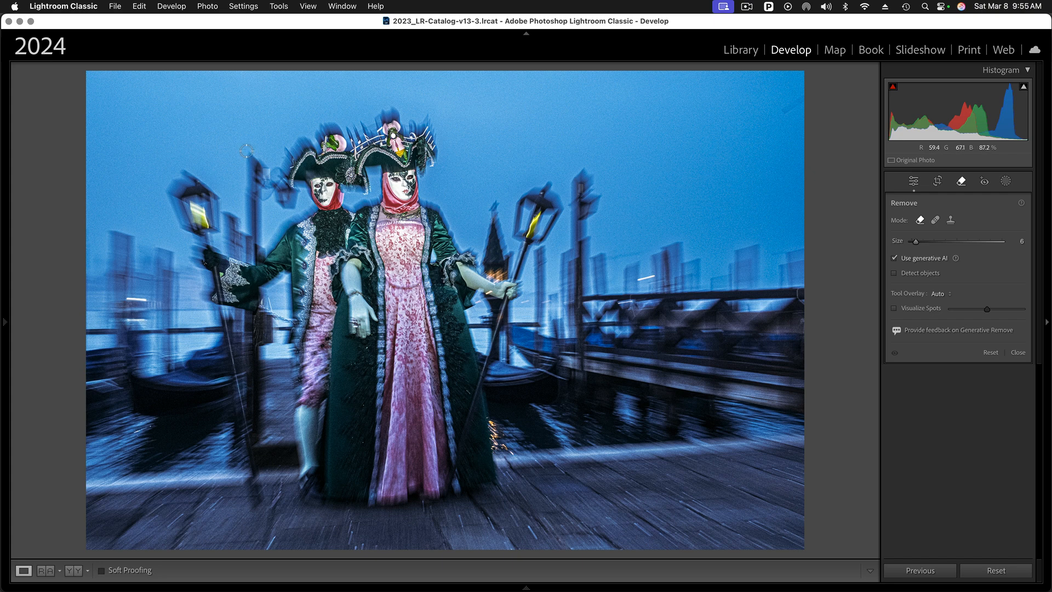
mouse_move(246, 151)
mouse_down()
mouse_move(294, 195)
mouse_move(284, 204)
mouse_move(262, 183)
mouse_move(259, 239)
mouse_move(248, 229)
mouse_move(245, 157)
mouse_move(255, 186)
mouse_up()
drag(261, 182, 262, 182)
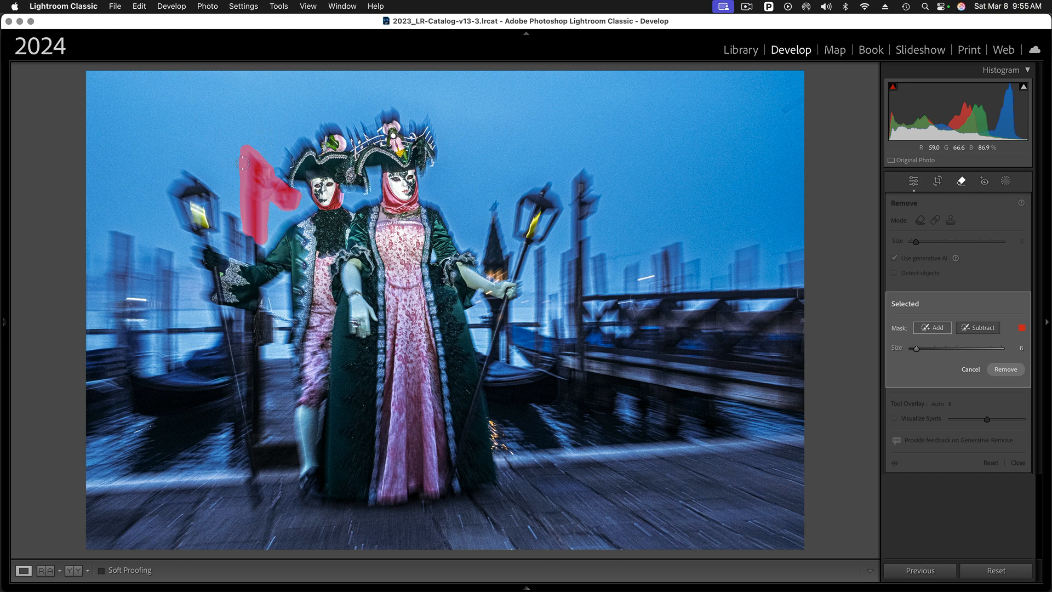
click(1006, 370)
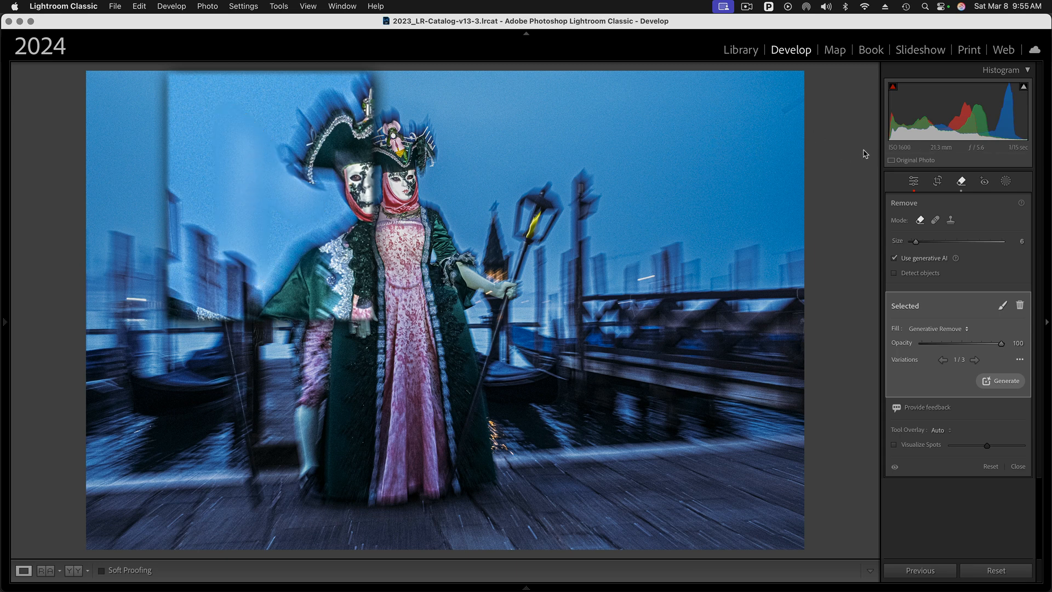
Close the Remove tool to get back to the Basic adjustments panel
click(962, 182)
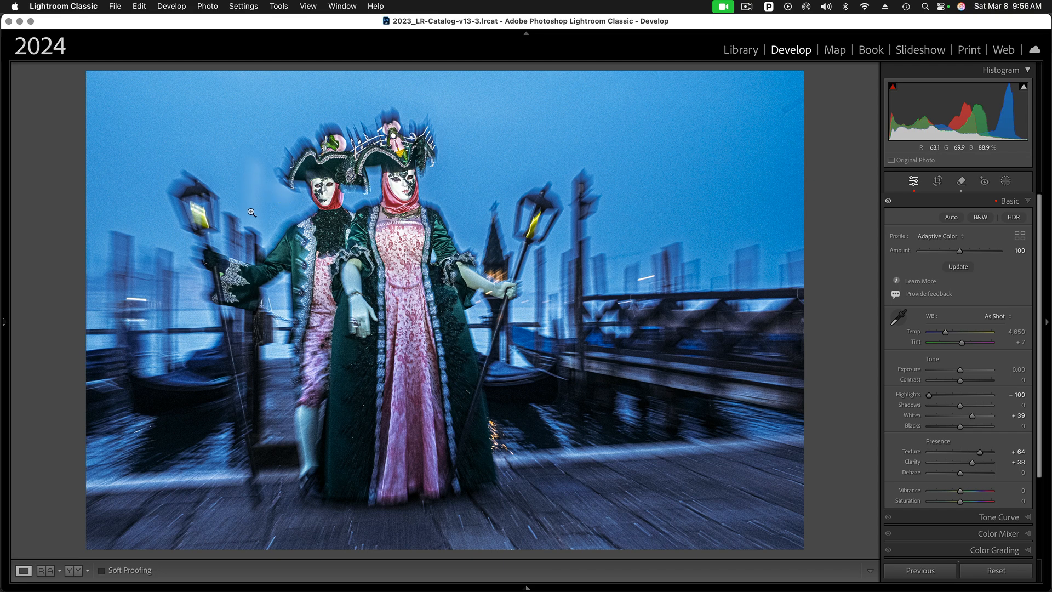
Rerun the Adaptive Color profile's AI analysis with its Update button
click(957, 267)
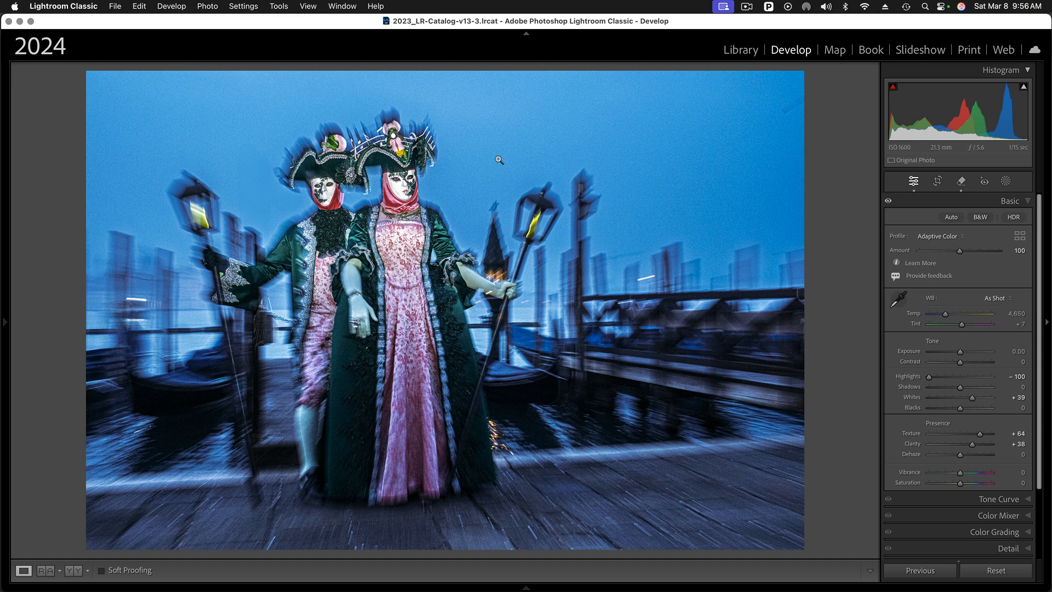
mouse_move(598, 589)
Set the Post-Crop Vignetting Amount to −28 in the Effects panel
drag(1037, 486, 1044, 562)
click(1028, 530)
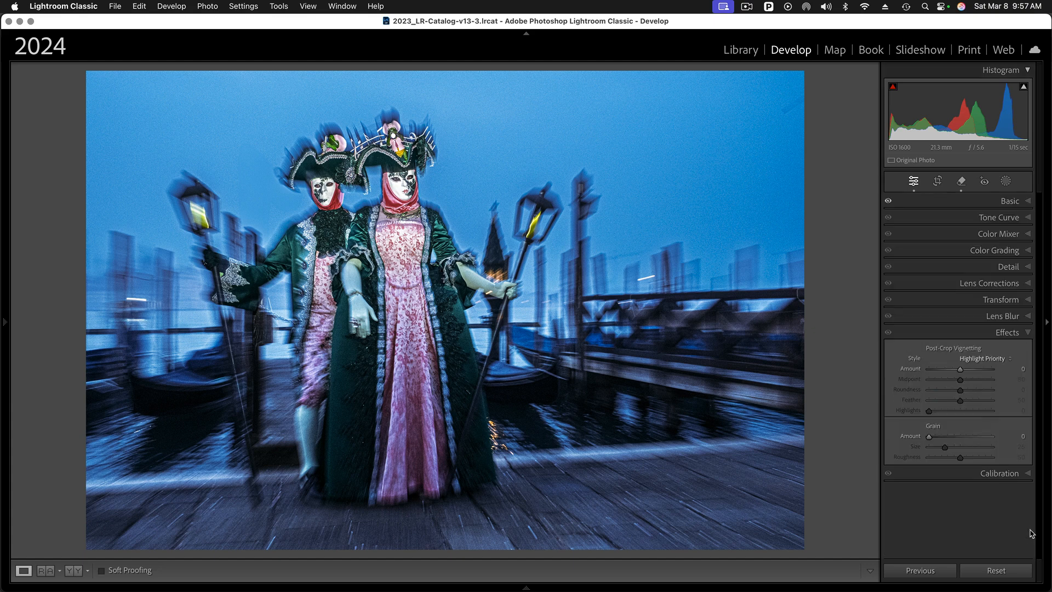
drag(960, 372, 952, 371)
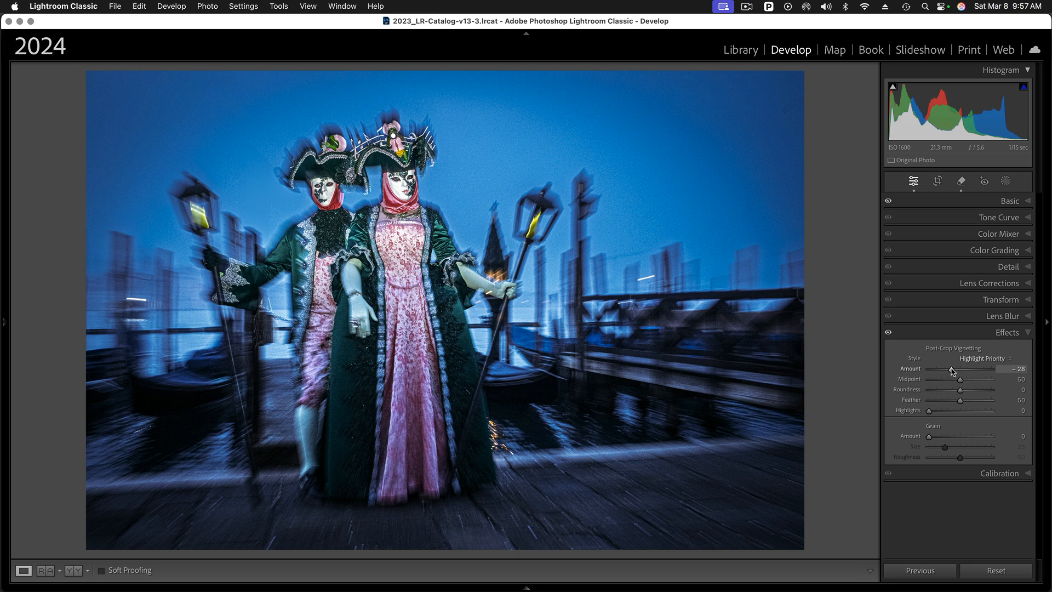
Raise Shadows to +33 in the Basic panel
click(1028, 201)
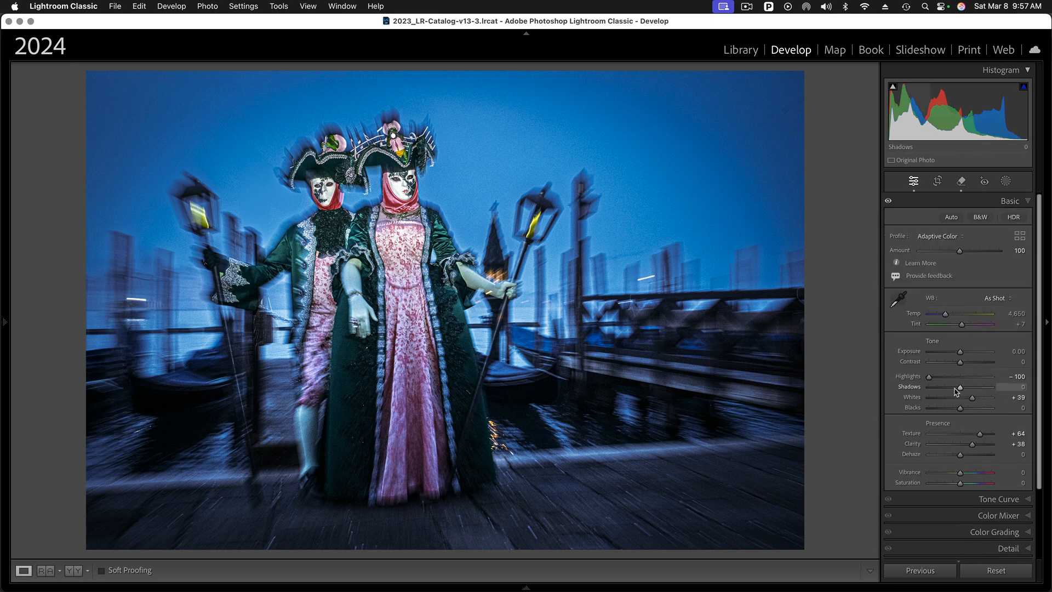
drag(960, 388, 971, 390)
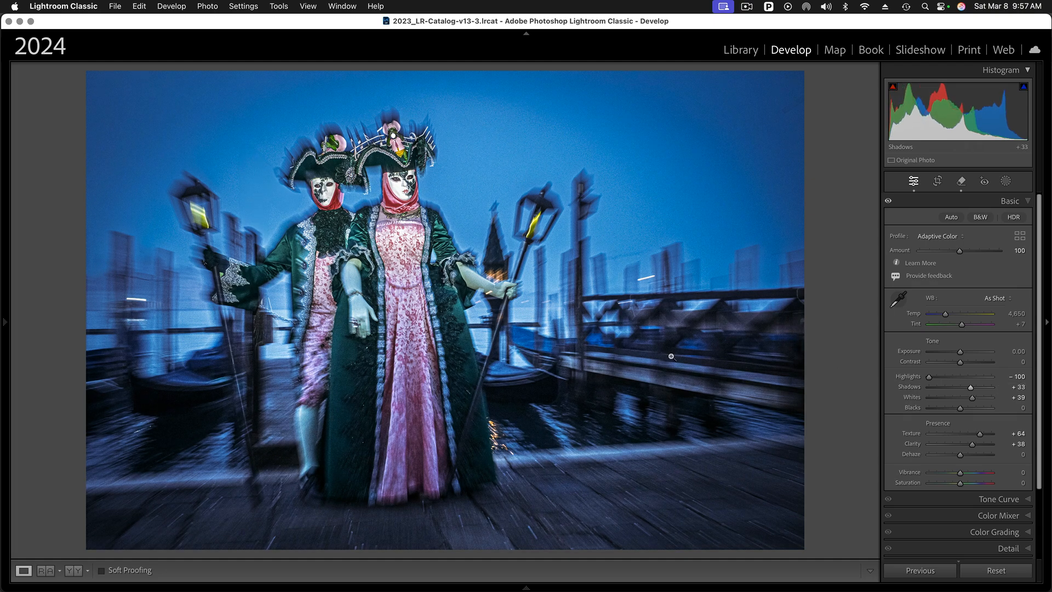
mouse_move(4, 328)
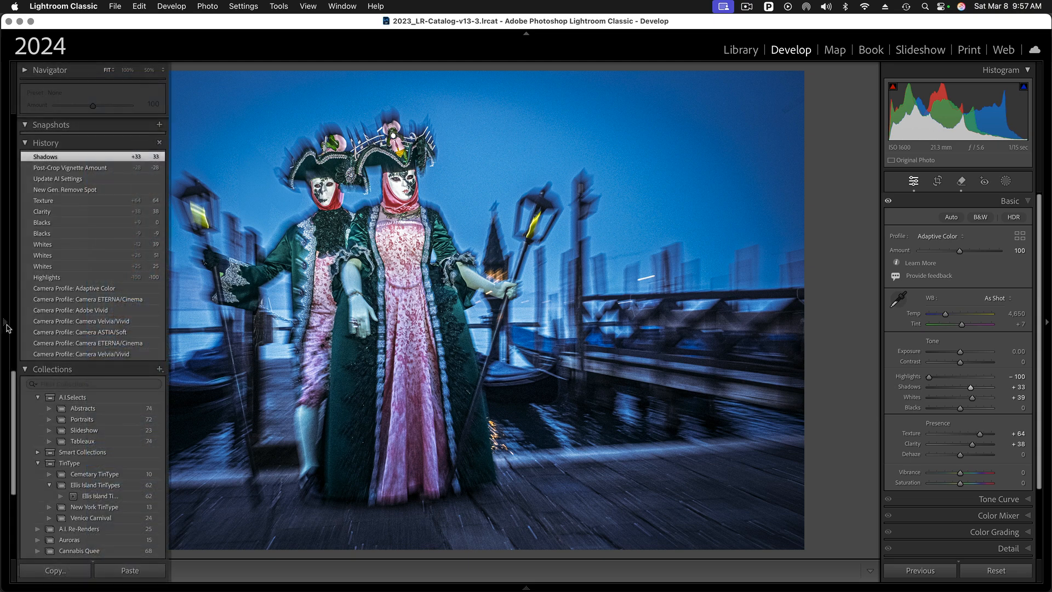